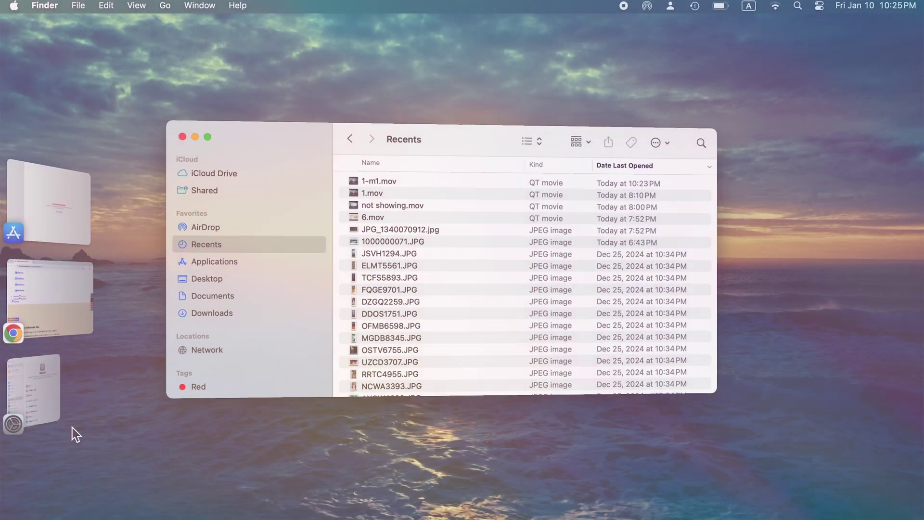
- Open Finder Settings on the General tab showing which disks appear on the desktop
click(45, 5)
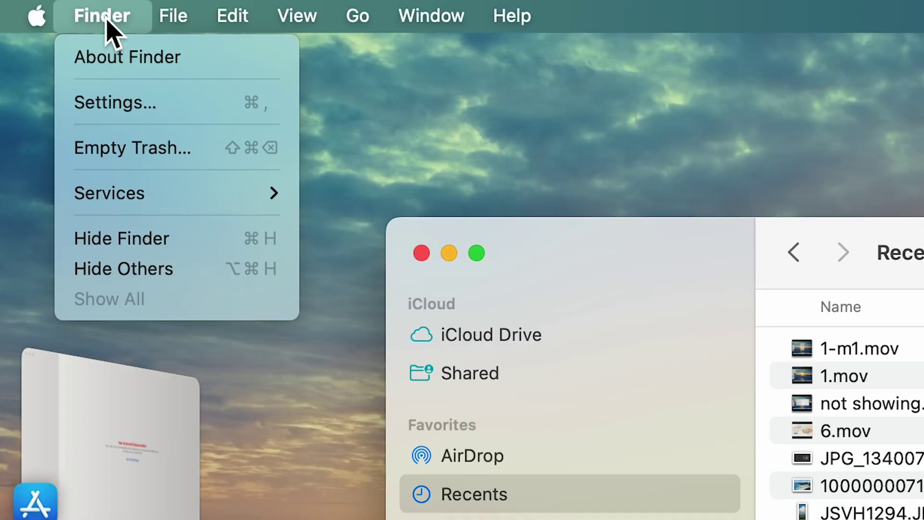
click(126, 101)
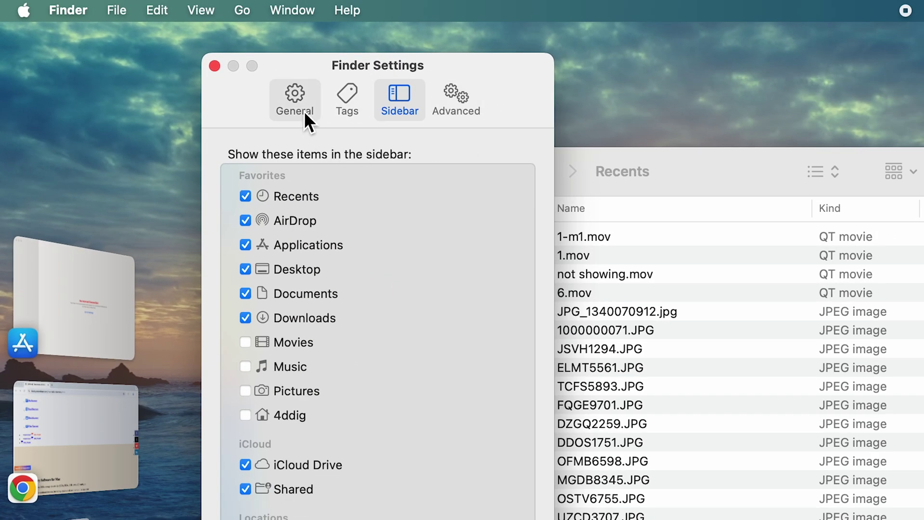
click(305, 111)
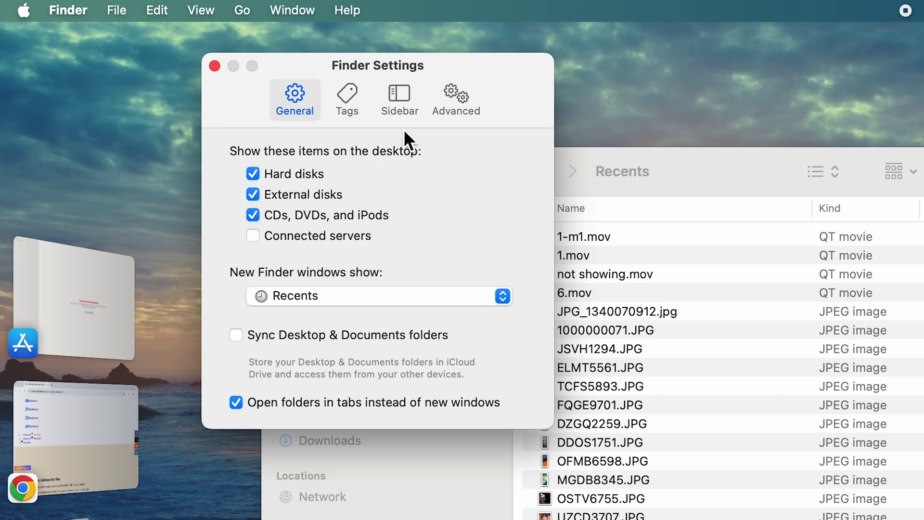
- Show Hard disks and External disks in the sidebar, then browse Macintosh HD and the Untitled drive
click(403, 103)
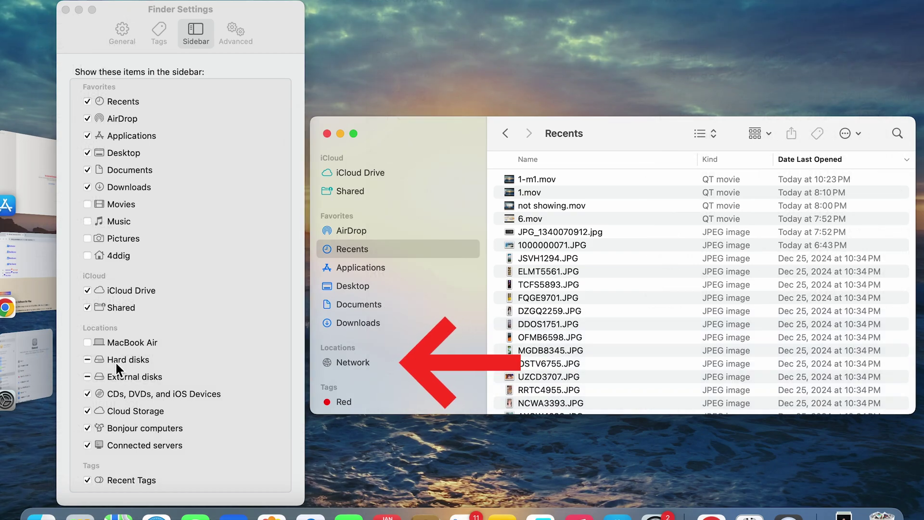
click(115, 361)
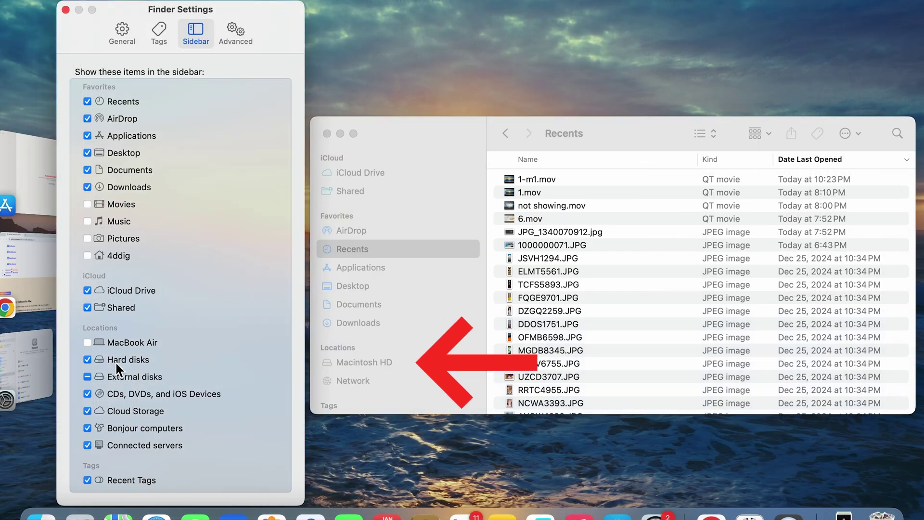
click(86, 377)
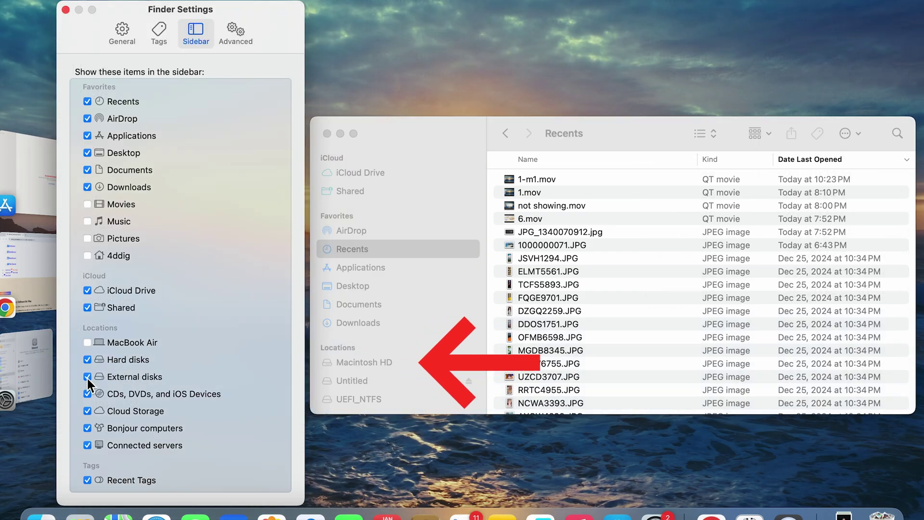
click(365, 369)
click(369, 383)
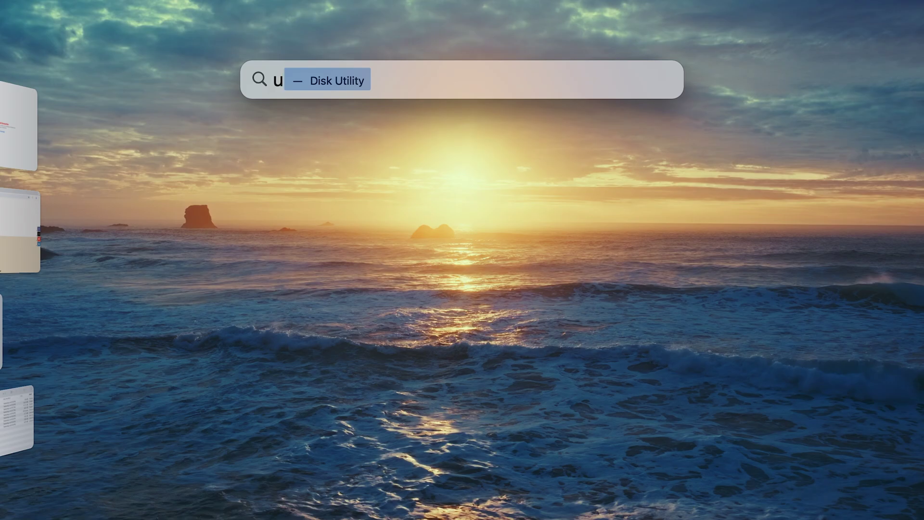
- Launch Disk Utility with Spotlight 'uti' and inspect the disk4s1 and 1 MB UEFI_NTFS volumes
text(ti)
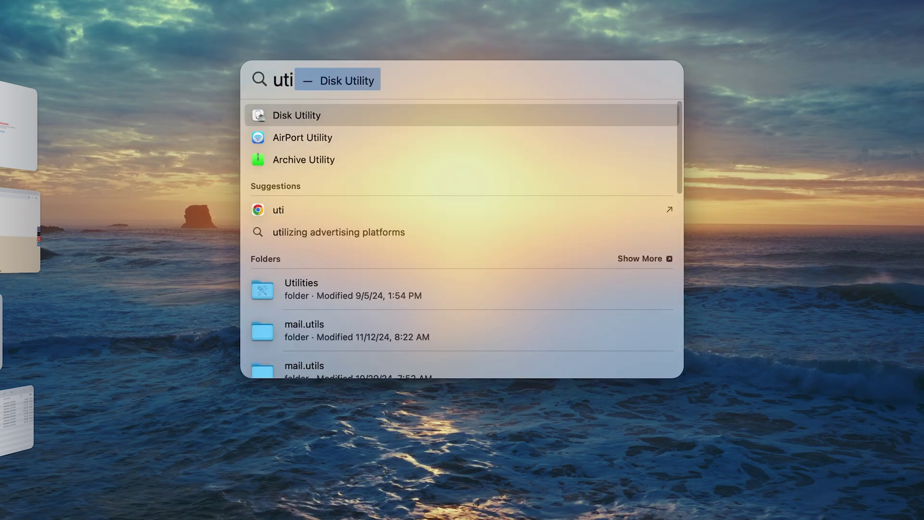
key(Return)
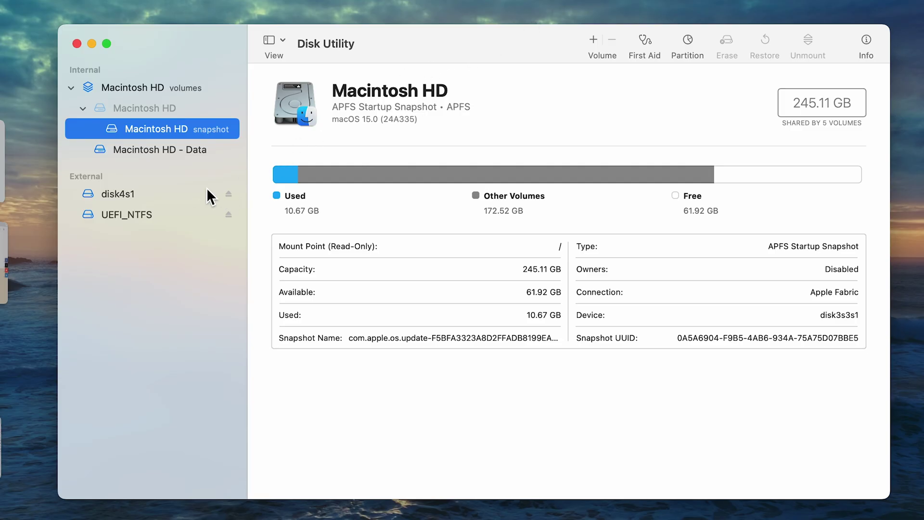
click(178, 193)
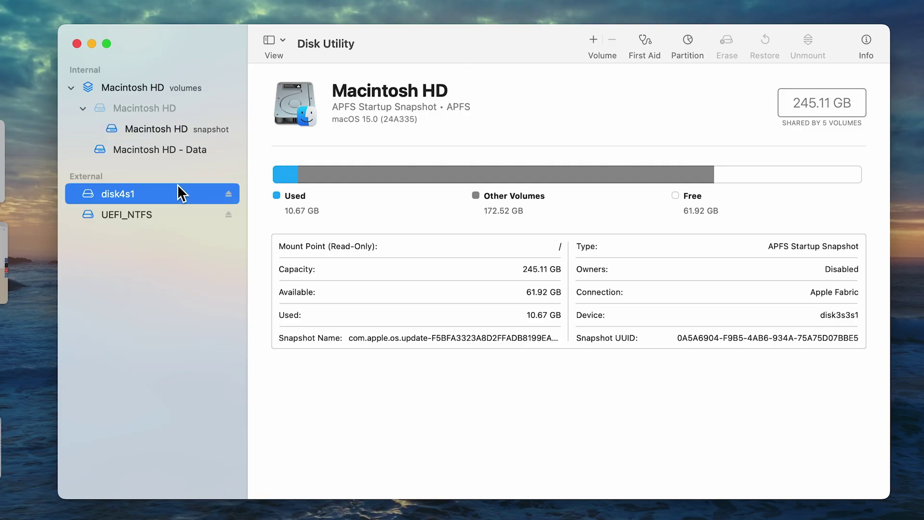
click(153, 215)
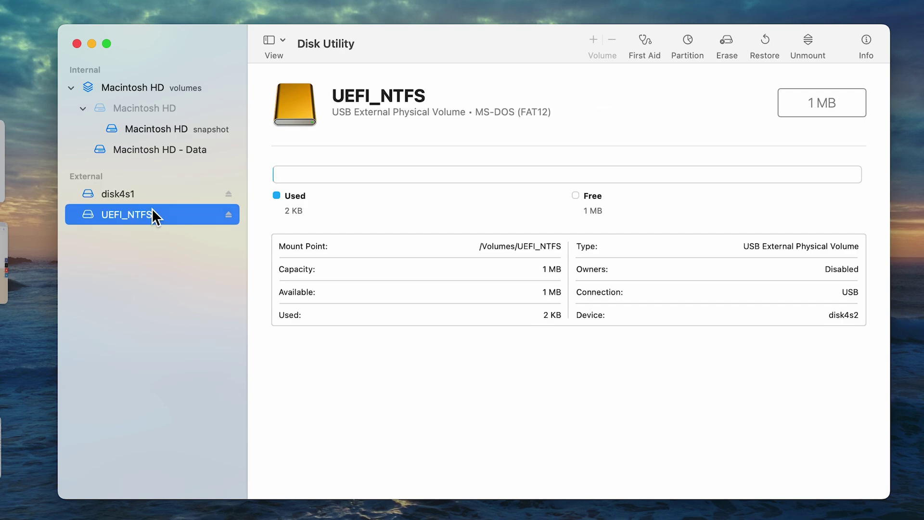
- Reveal the UEFI_NTFS volume in Finder using Show in Finder from Disk Utility
right_click(153, 215)
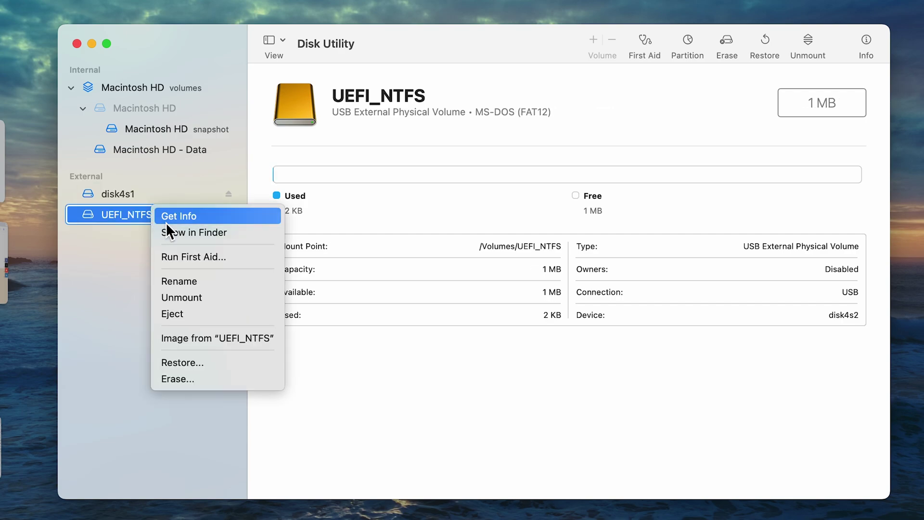
click(175, 233)
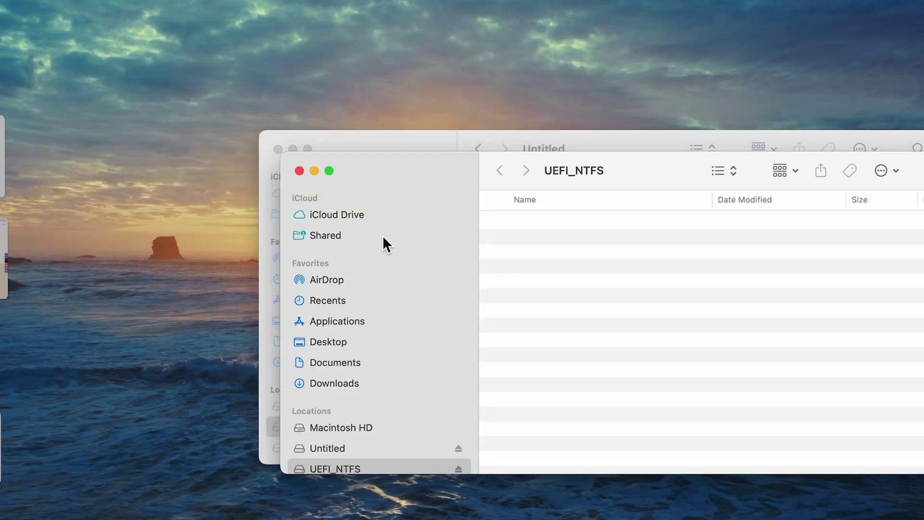
scroll(401, 288, down, 5)
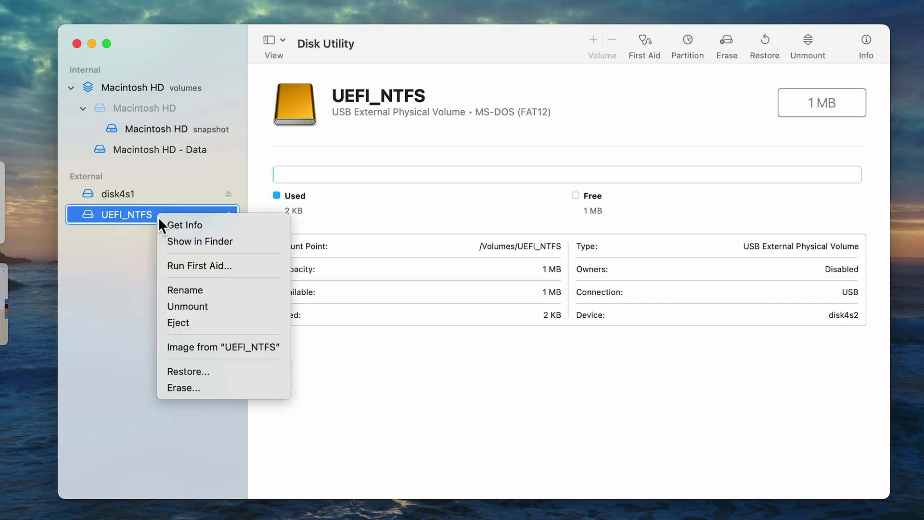
- Unmount the UEFI_NTFS volume, then bring up its actions to mount it again
click(199, 306)
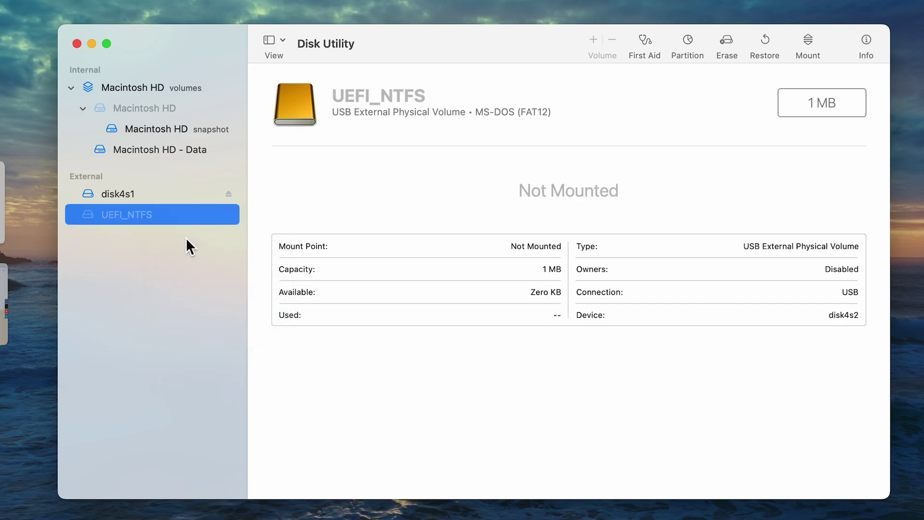
right_click(182, 217)
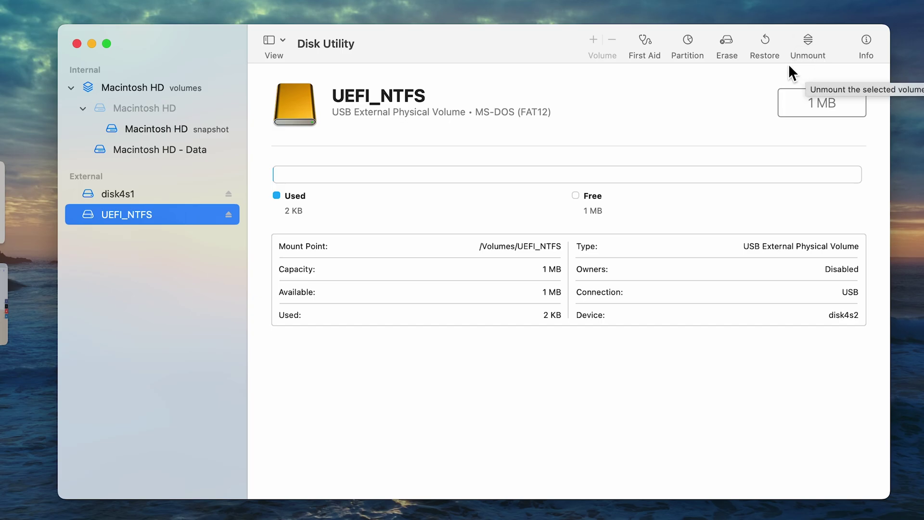
- Run First Aid on UEFI_NTFS and dismiss the report once it completes
click(651, 47)
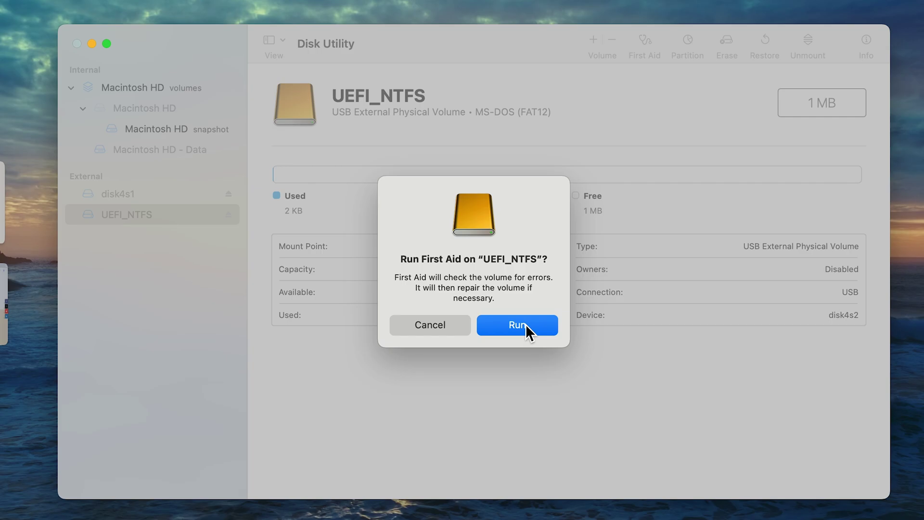
click(525, 326)
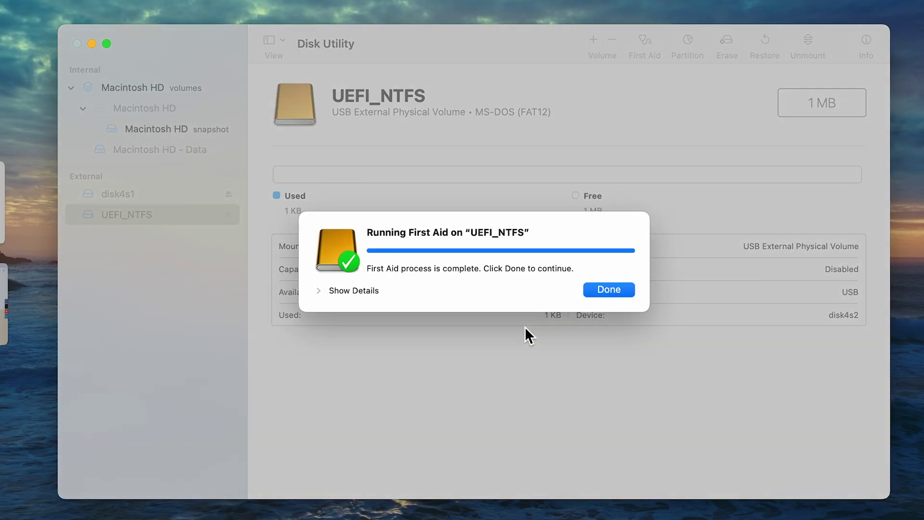
click(599, 289)
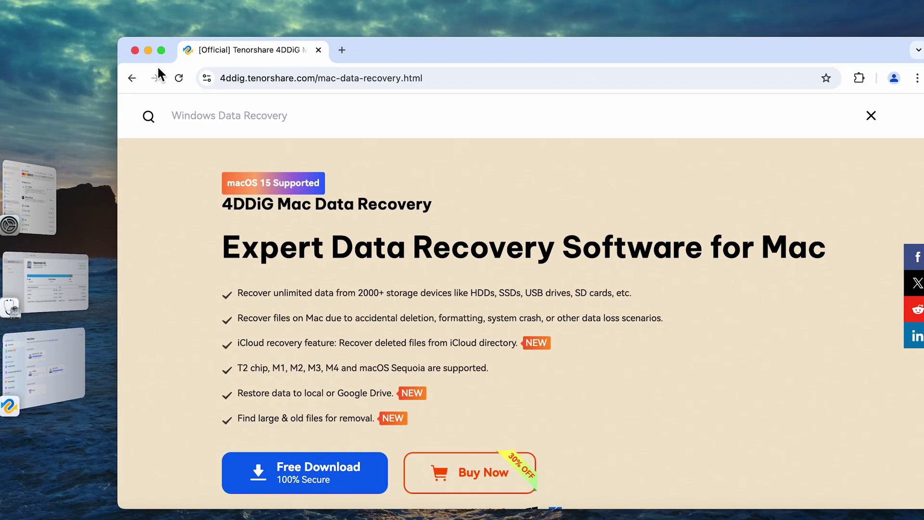
- Make the 4DDiG Mac Data Recovery page full screen and scroll to the 2000+ Storage Devices section
click(161, 50)
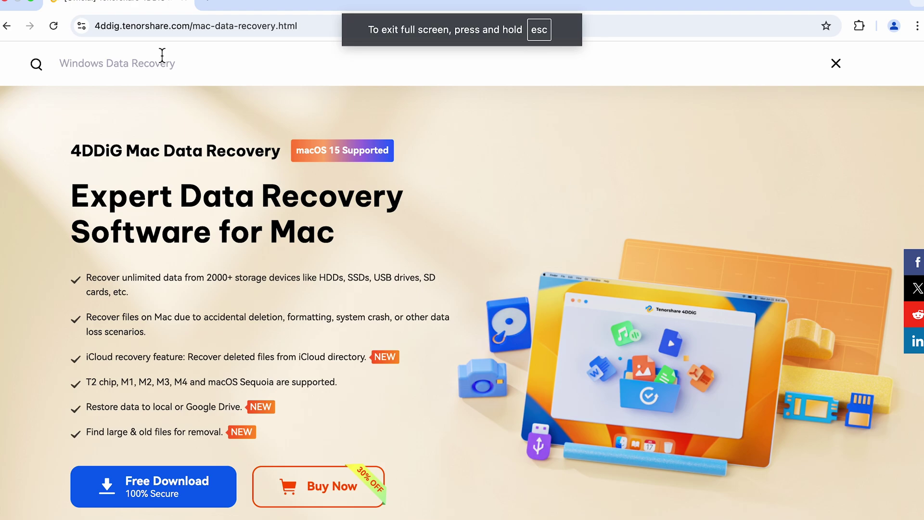
scroll(419, 298, down, 1)
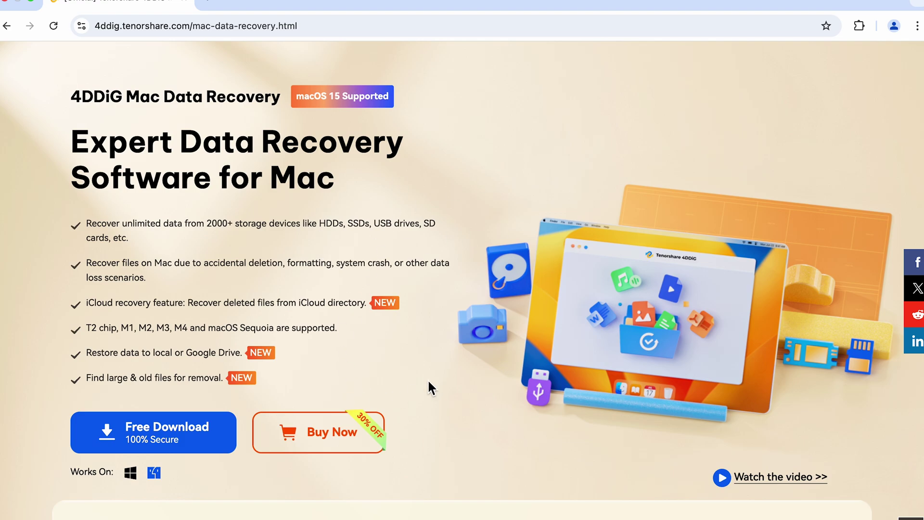
scroll(428, 381, down, 8)
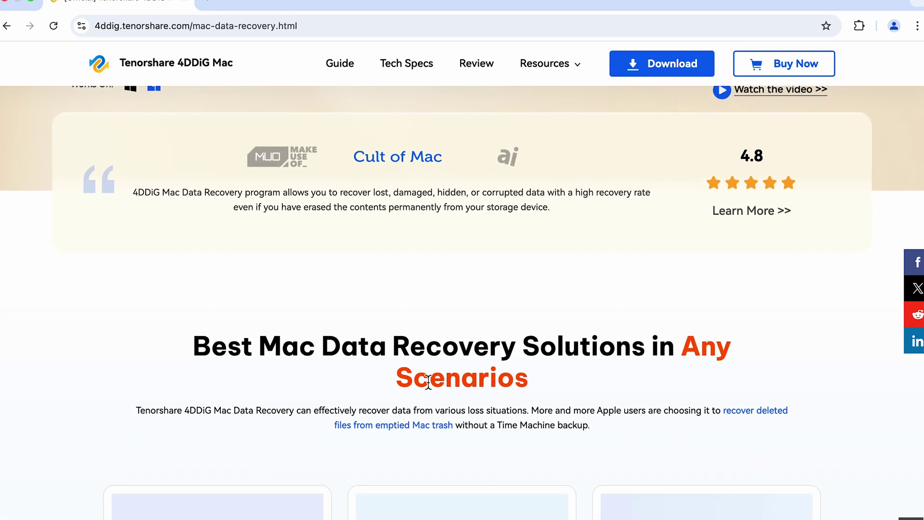
scroll(428, 382, down, 7)
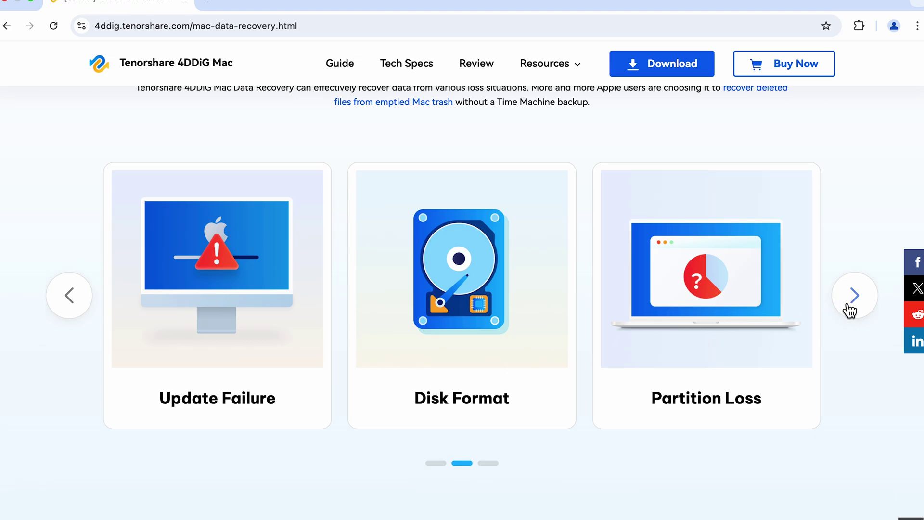
scroll(850, 310, down, 12)
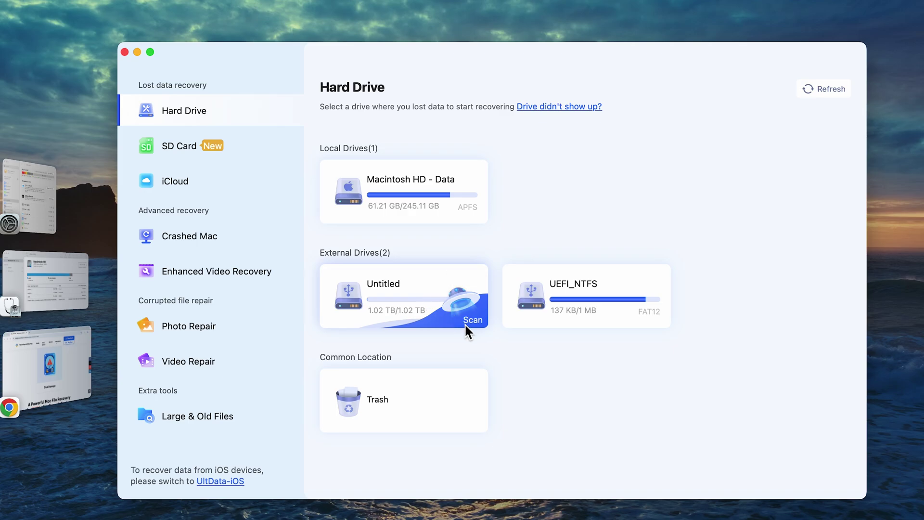
- Scan the Untitled drive in 4DDiG for all file types
click(468, 323)
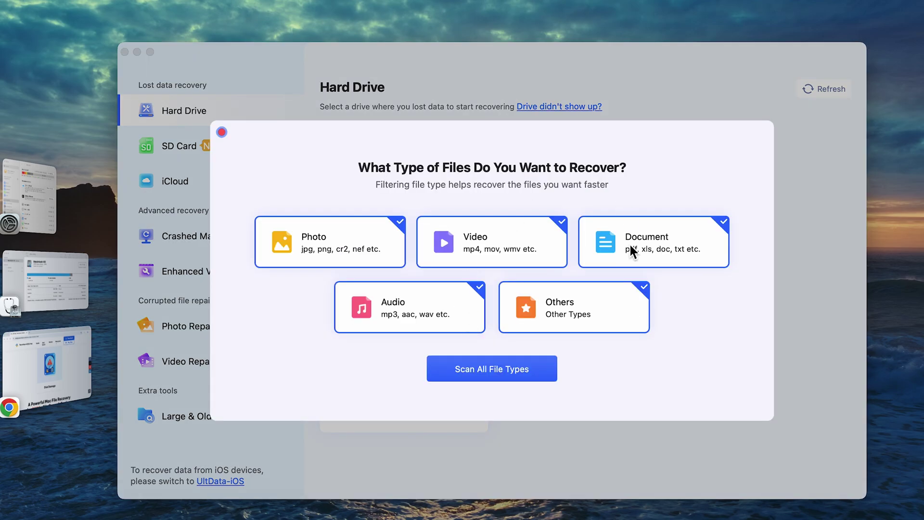
click(511, 374)
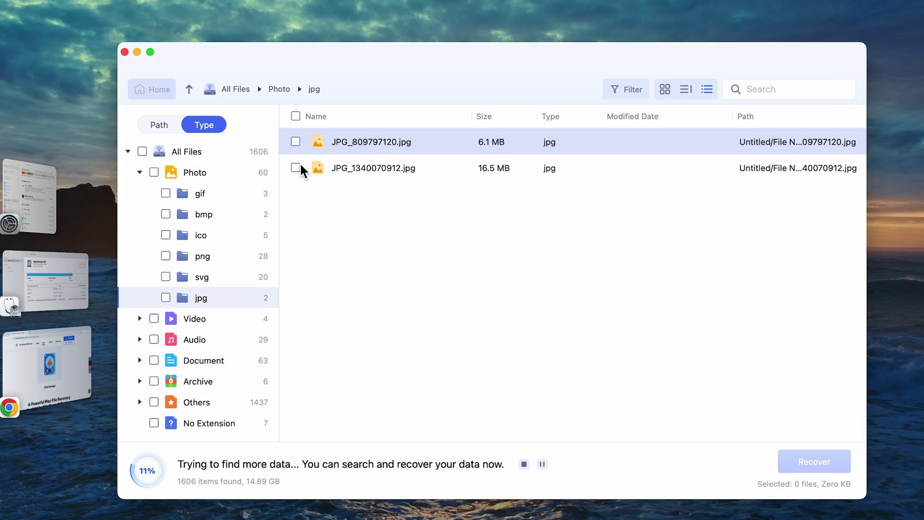
- Mark JPG_1340070912.jpg and JPG_809797120.jpg, then open Video's mov folder for MOV_6015107072.mov
click(296, 168)
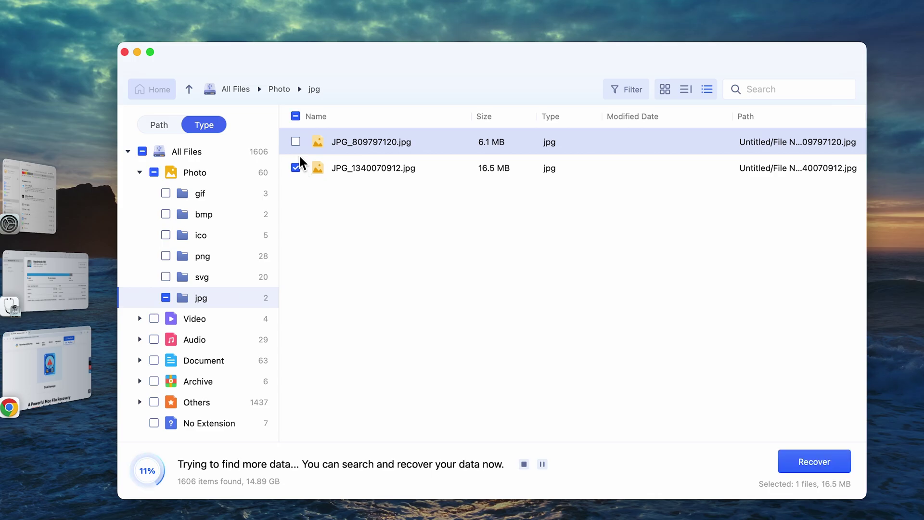
click(295, 142)
click(207, 319)
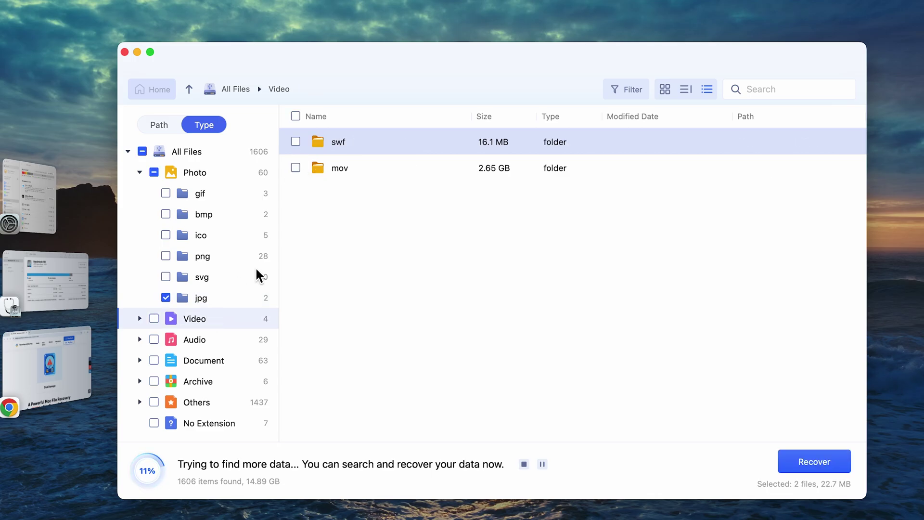
double_click(417, 169)
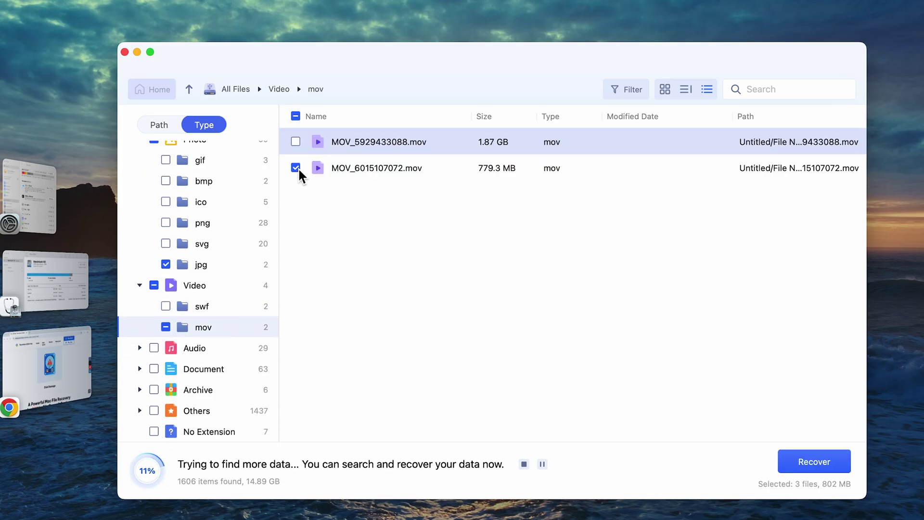
- Recover the three selected files to the Desktop and view them in Finder
click(828, 460)
click(652, 267)
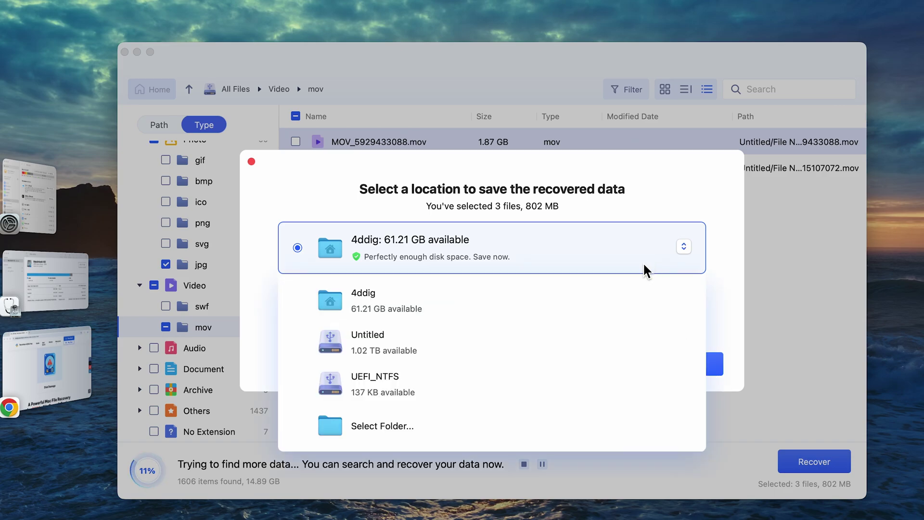
click(466, 423)
click(273, 191)
click(716, 396)
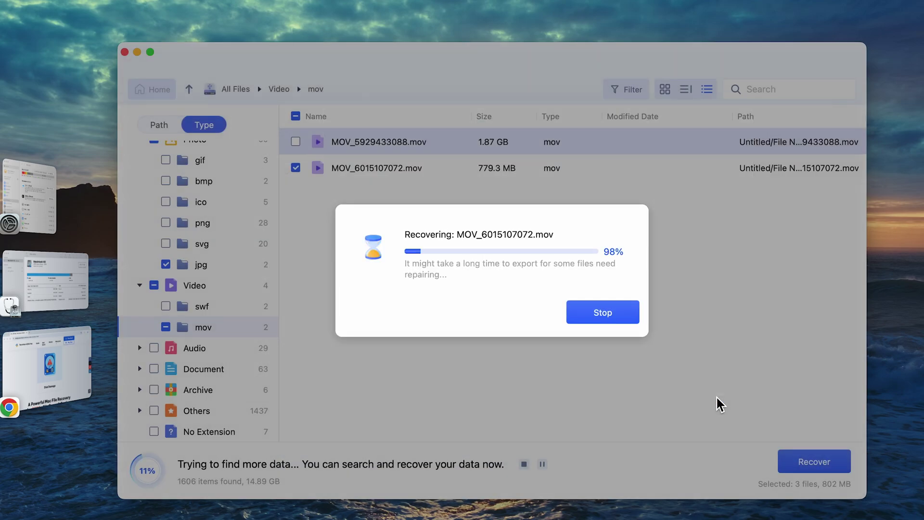
click(512, 315)
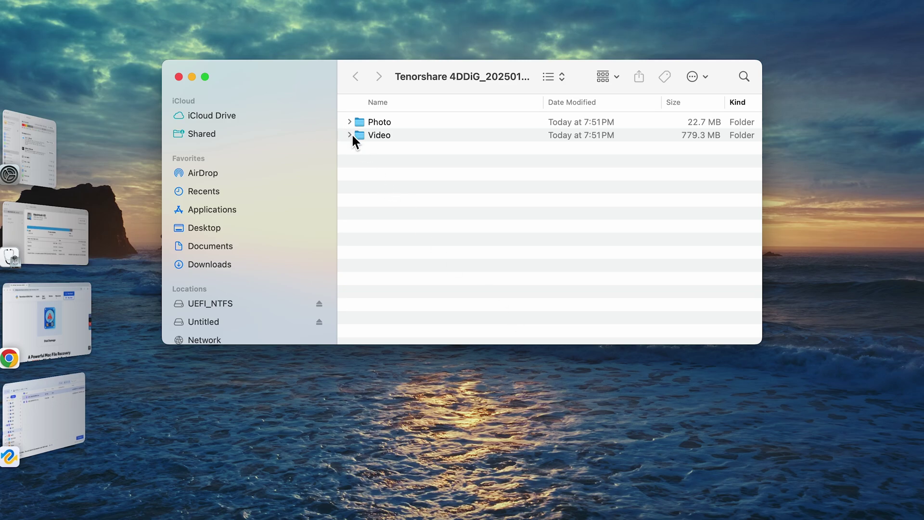
- Expand the Video folder and its mov subfolder to reveal MOV_6015107072.mov (779.3 MB)
click(351, 134)
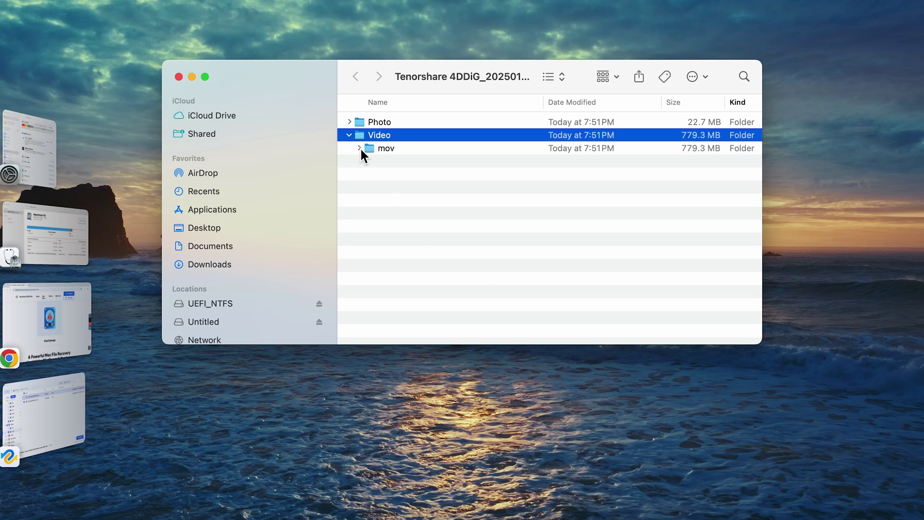
click(360, 148)
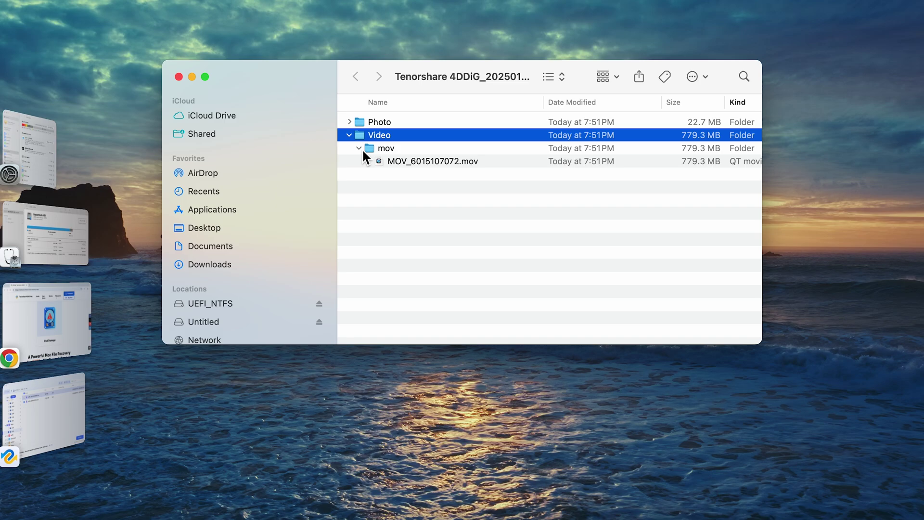